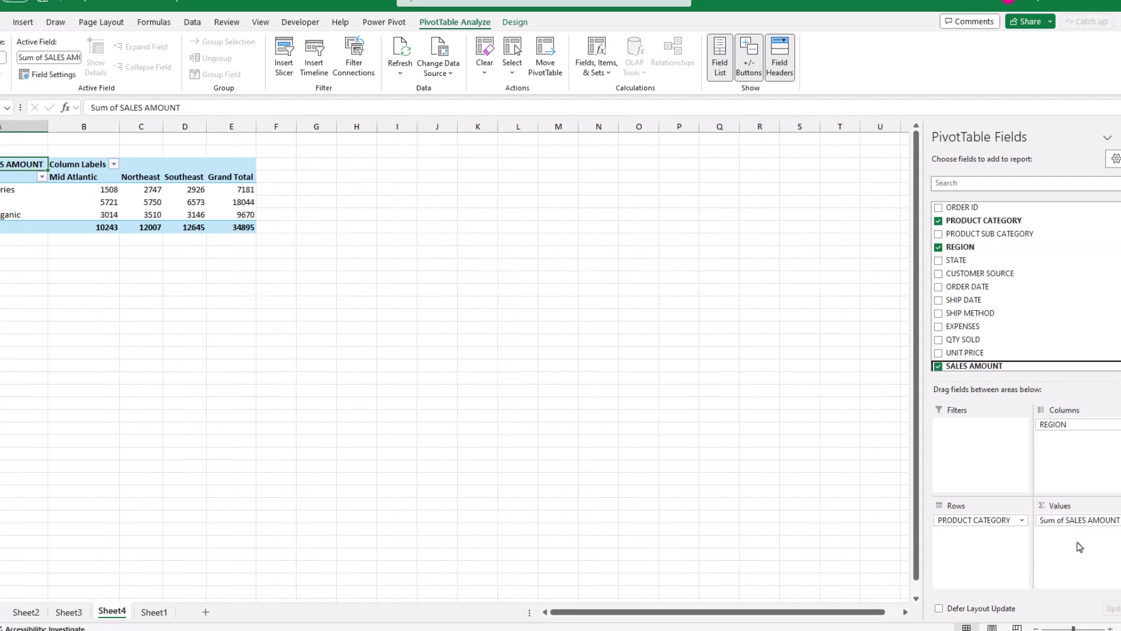
Rearrange the pivot table by replacing PRODUCT CATEGORY with PRODUCT SUB CATEGORY in the rows and moving REGION from columns to rows
left_click_drag(972, 546, 974, 547)
left_click_drag(973, 519, 1077, 474)
left_click_drag(1068, 424, 1074, 461)
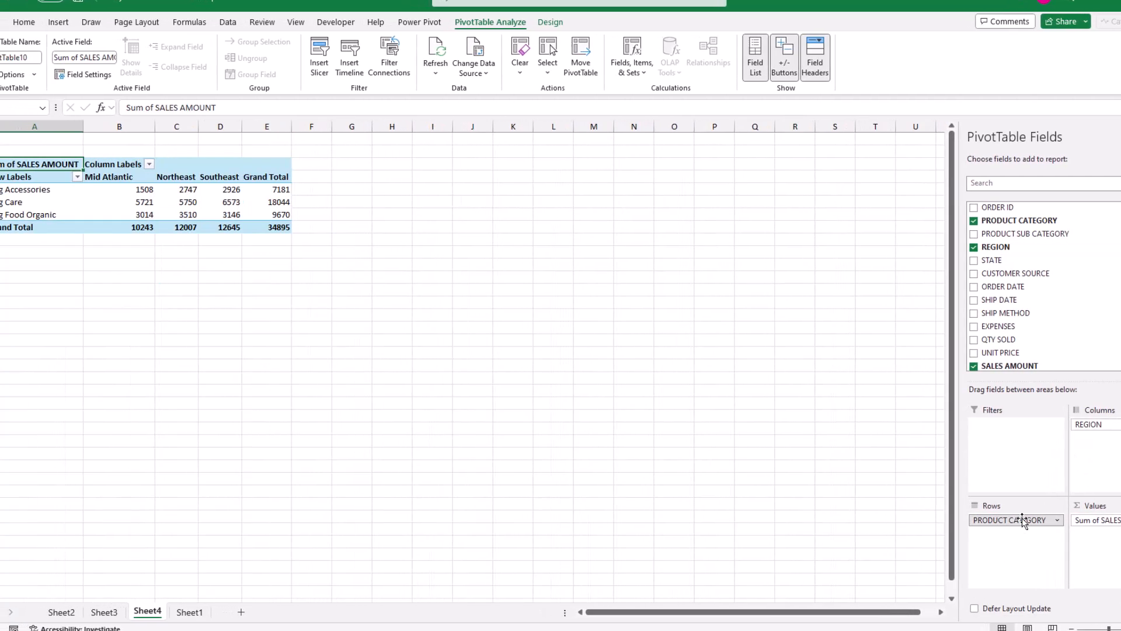
left_click_drag(985, 521, 999, 235)
left_click(1049, 238)
left_click_drag(1102, 424, 995, 517)
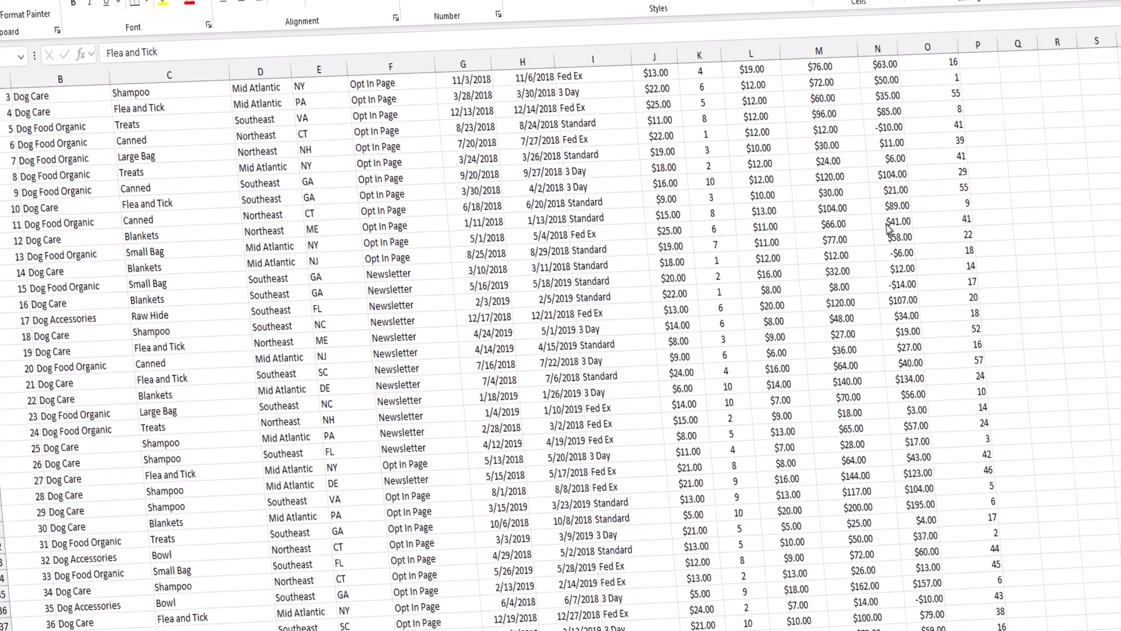
Build a pivot table from the order data with PRODUCT CATEGORY in rows, REGION in columns and SALES AMOUNT as values
scroll(887, 228, "down", 9)
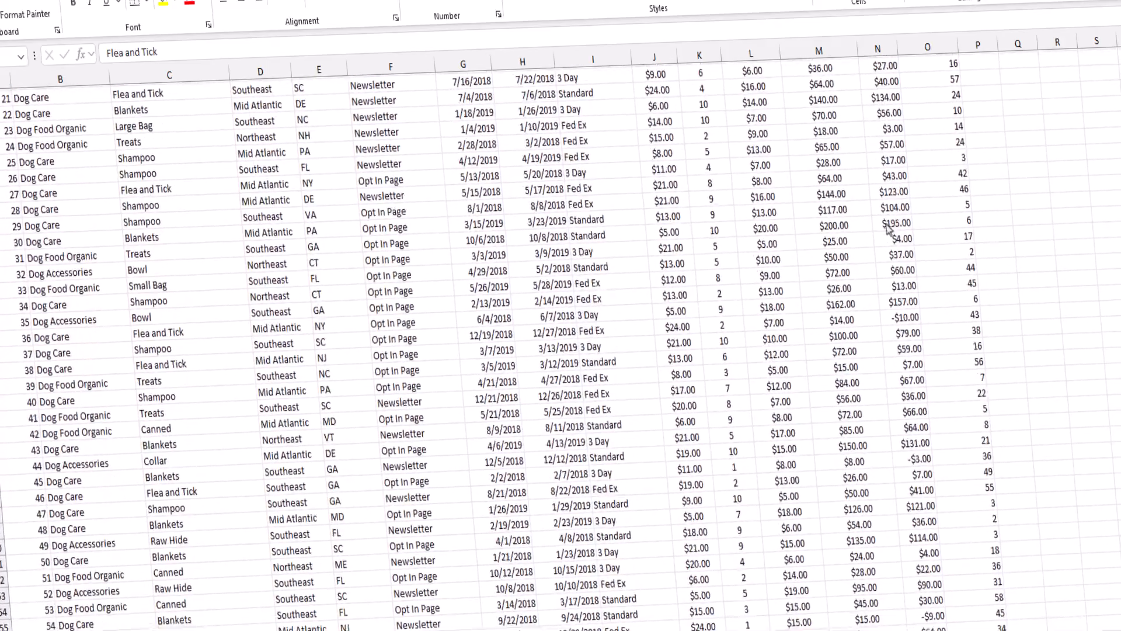
scroll(888, 228, "down", 8)
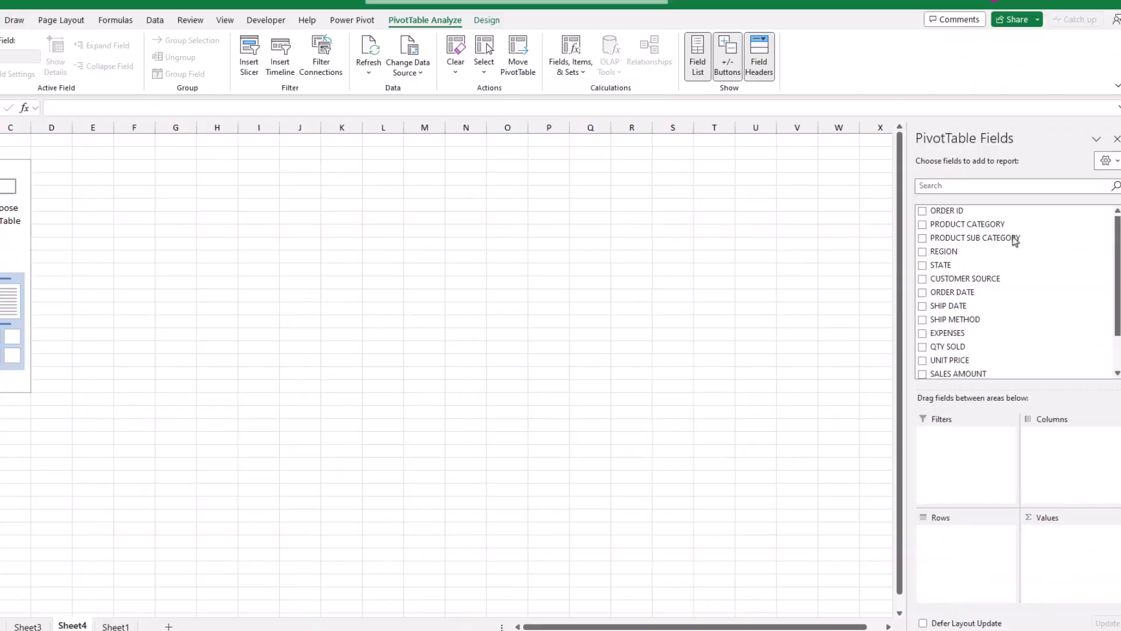
left_click_drag(967, 224, 976, 552)
left_click_drag(943, 251, 1058, 478)
left_click_drag(958, 374, 1056, 537)
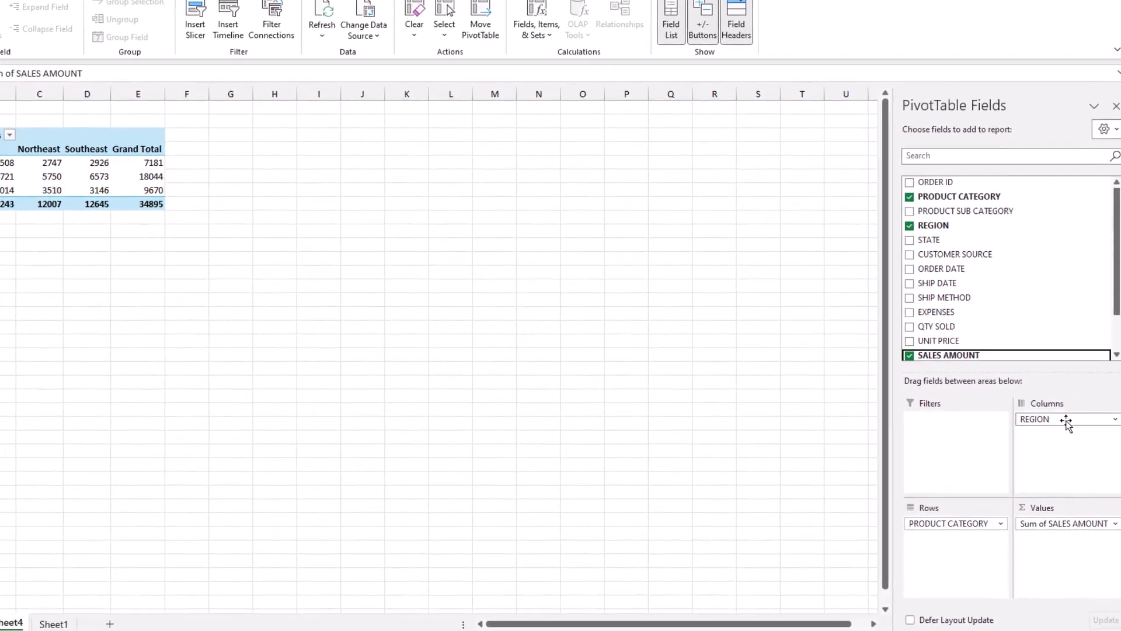
Swap REGION and PRODUCT CATEGORY between the pivot table's rows and columns, and replace the row field
left_click_drag(1066, 420, 959, 548)
left_click_drag(954, 523, 1069, 444)
left_click_drag(1059, 419, 1064, 444)
left_click_drag(959, 523, 1037, 251)
left_click_drag(966, 211, 957, 526)
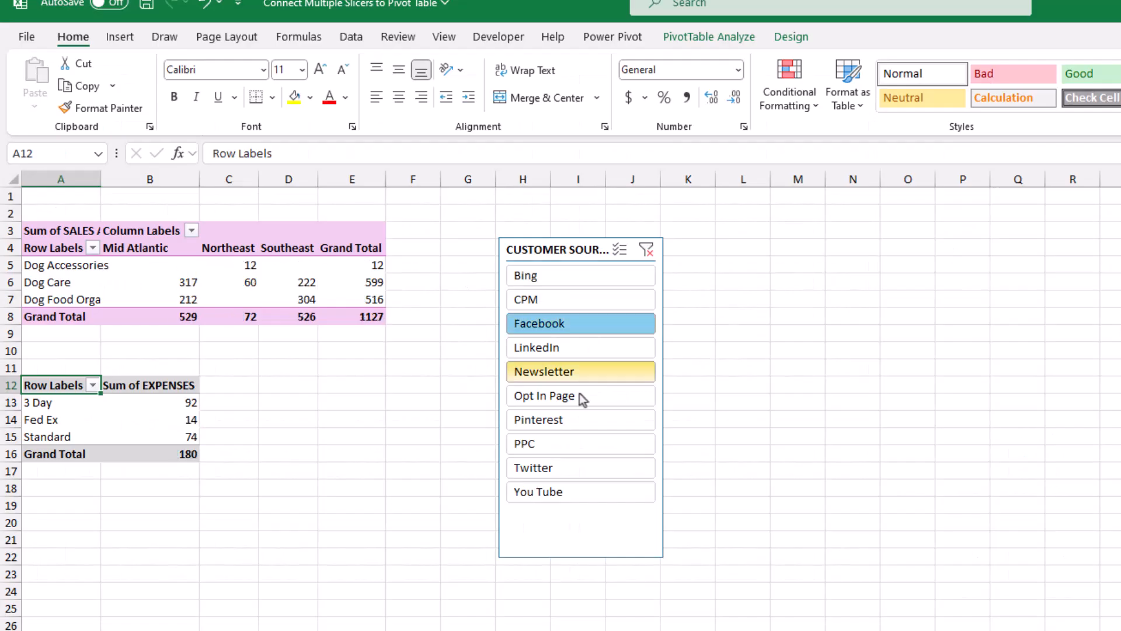
Filter both pivot tables with the CUSTOMER SOURCE slicer by selections such as Facebook with Opt In Page, Bing, and Newsletter
left_click(549, 396, "ctrl")
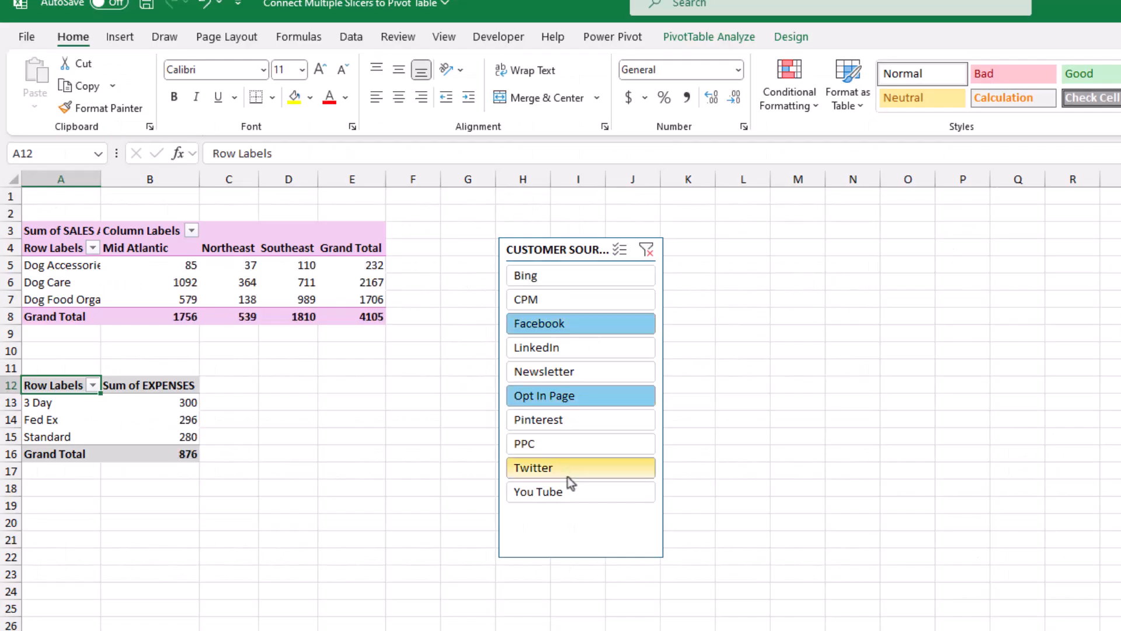
left_click(566, 467)
left_click(570, 490, "ctrl")
left_click(575, 278)
left_click(571, 371)
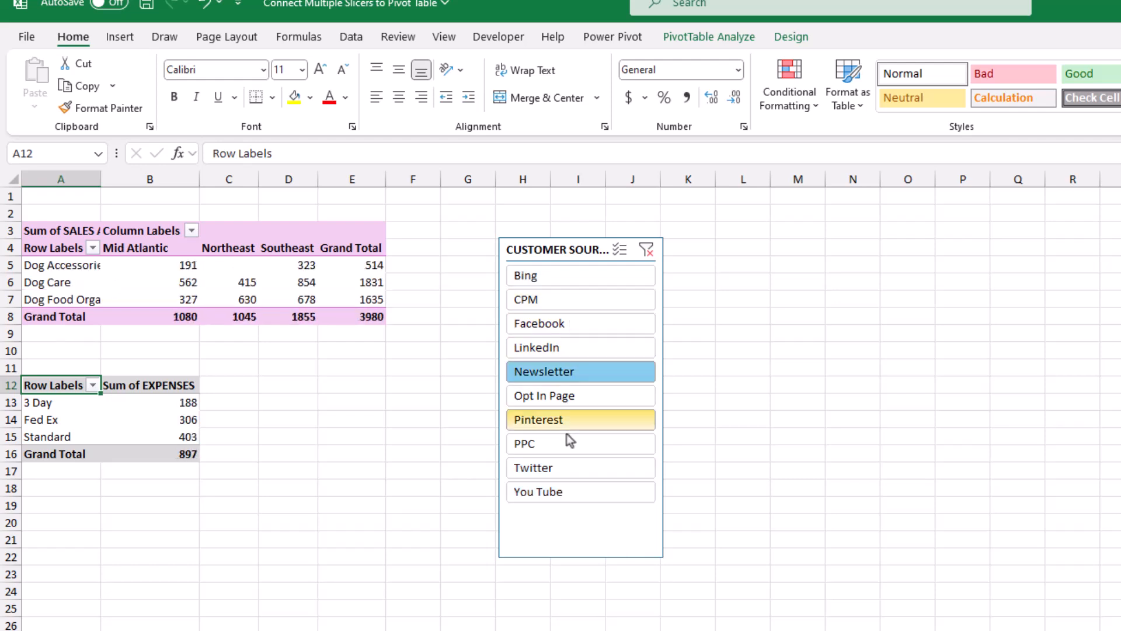
left_click(563, 444, "ctrl")
left_click(553, 491, "ctrl")
Filter both pivot tables by sources including Facebook, Bing, Pinterest, Twitter and LinkedIn, and clear the slicer's filter
left_click(577, 322)
left_click(575, 275, "ctrl")
left_click(578, 420, "ctrl")
left_click(566, 467)
left_click(575, 275)
left_click(582, 347, "ctrl")
left_click(647, 250)
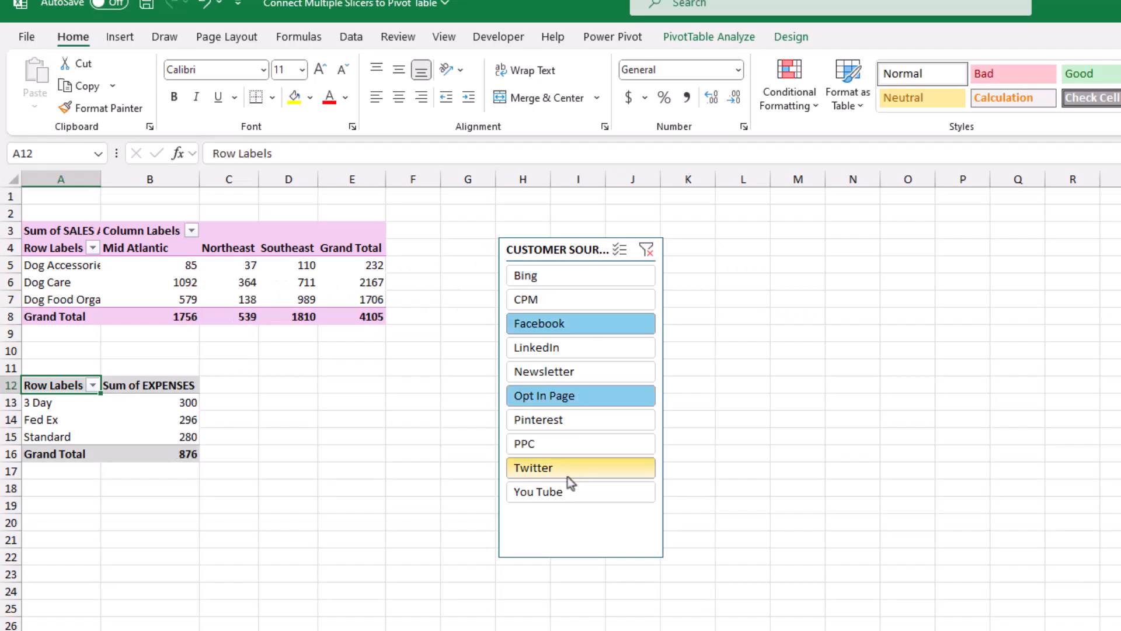
Filter both pivot tables by sources including Bing, Newsletter, You Tube, PPC, CPM and Twitter, and clear the slicer's filter
left_click(575, 275)
left_click(577, 323, "ctrl")
left_click(542, 371)
left_click(540, 492, "ctrl")
left_click(525, 444, "ctrl")
left_click(580, 299, "ctrl")
left_click(566, 467)
left_click(647, 250)
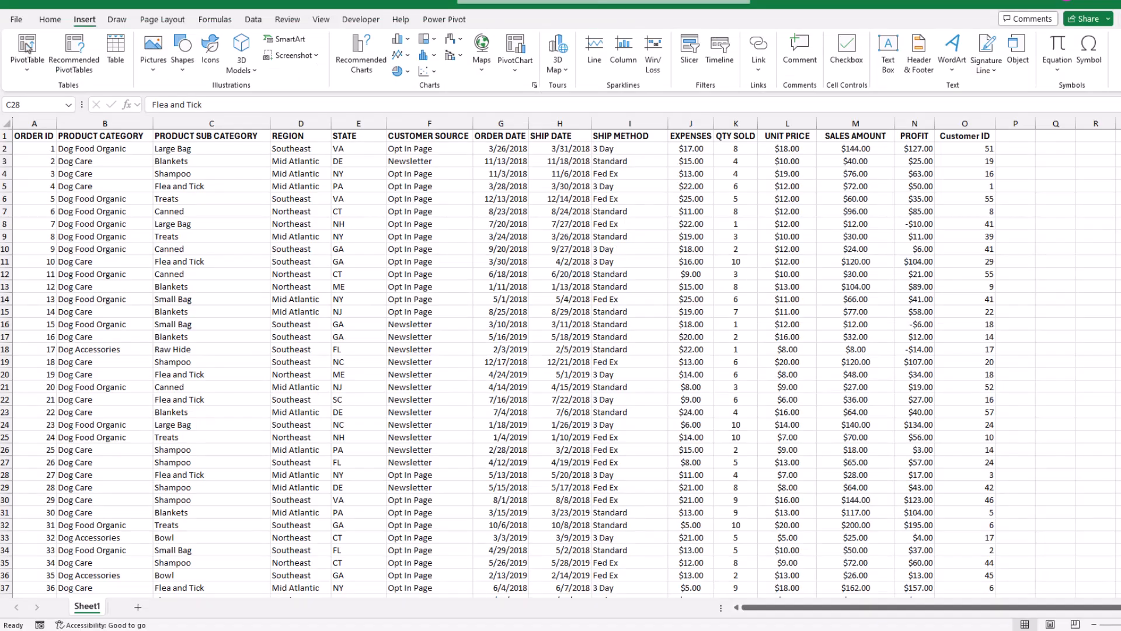
Insert a pivot table with PRODUCT CATEGORY in rows, REGION in columns and SALES AMOUNT as values
left_click(26, 46)
left_click(520, 368)
left_click_drag(1042, 216, 1027, 514)
left_click_drag(1017, 243, 1106, 422)
left_click_drag(1031, 362, 1107, 517)
Insert a CUSTOMER SOURCE slicer for the pivot table
left_click(345, 52)
left_click(423, 262)
left_click(477, 427)
left_click_drag(498, 282, 498, 233)
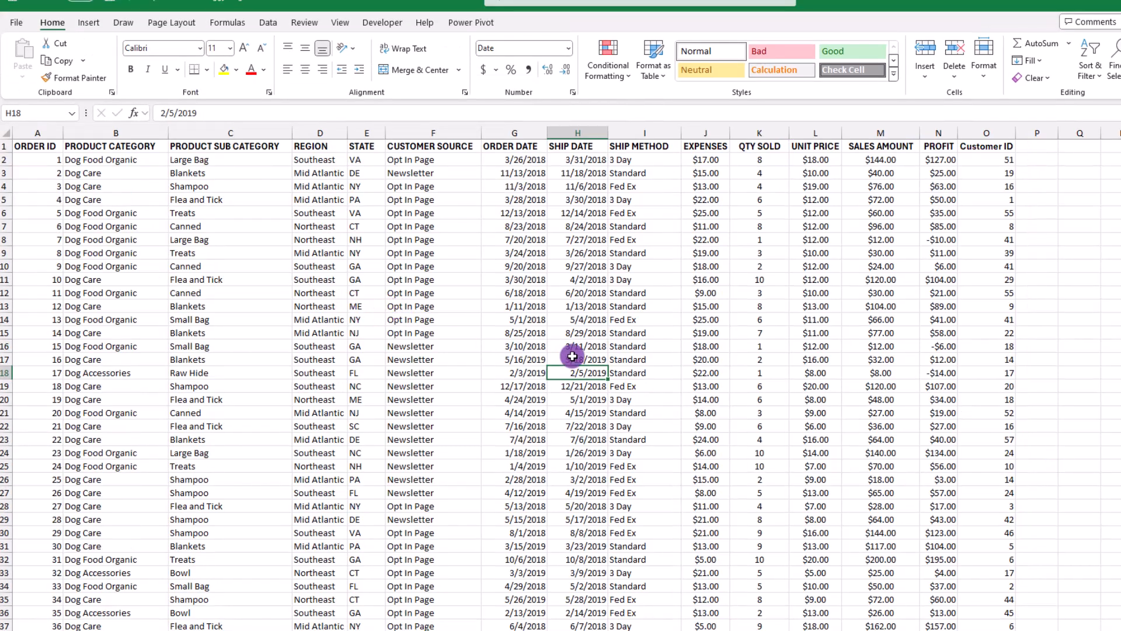
Insert a pivot table of the Orders data on a new worksheet, with PRODUCT CATEGORY in rows, REGION in columns and SALES AMOUNT as values
left_click(471, 283)
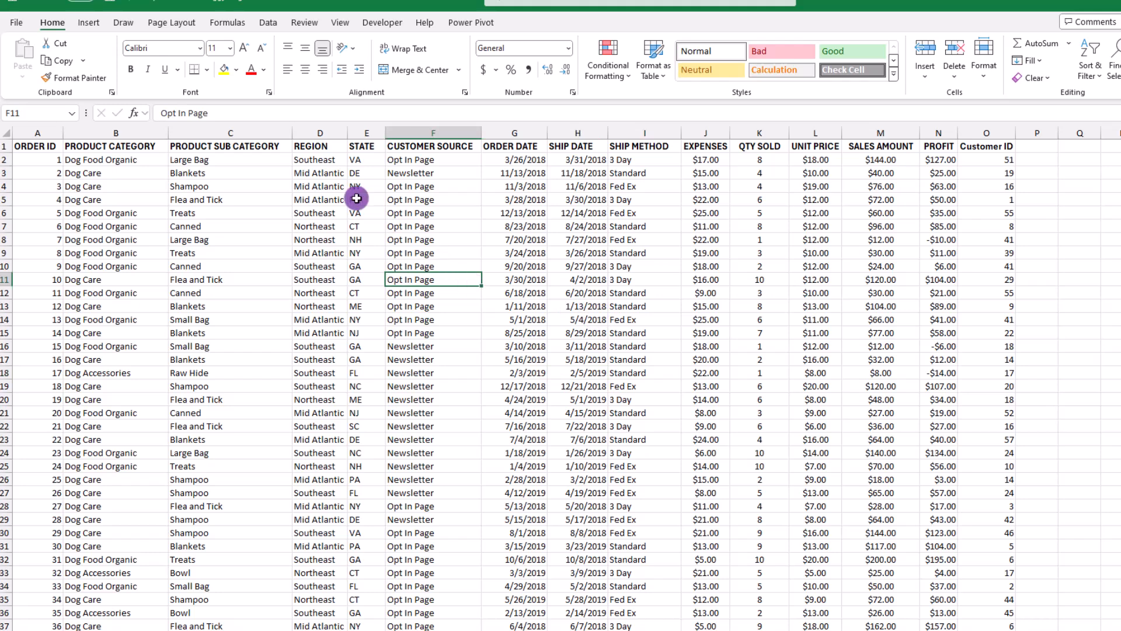
left_click(89, 22)
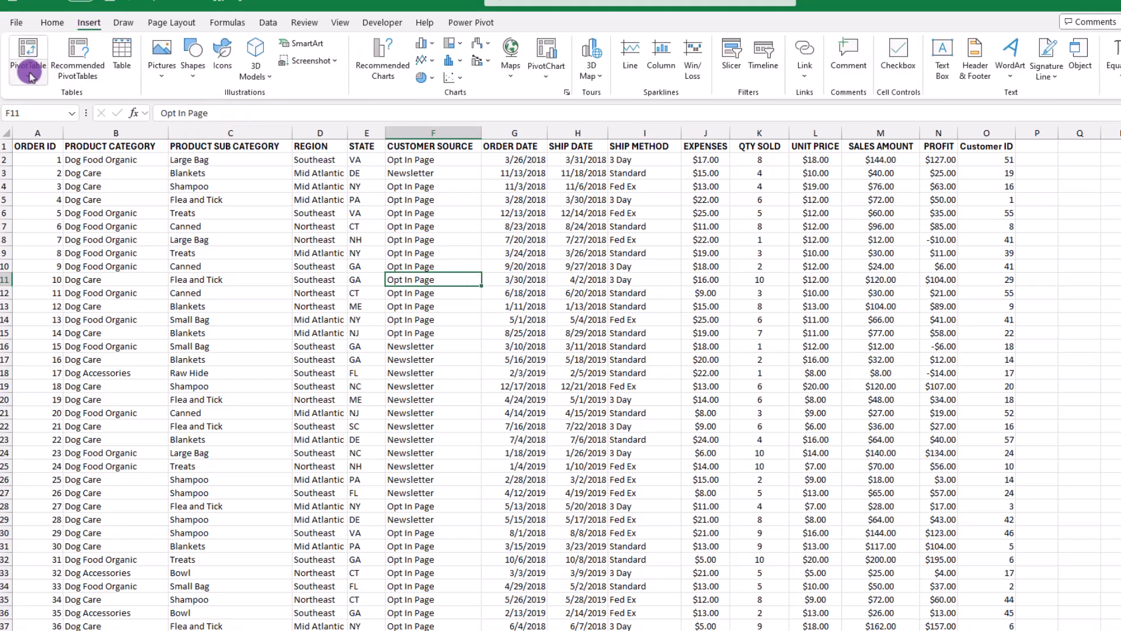
left_click(32, 67)
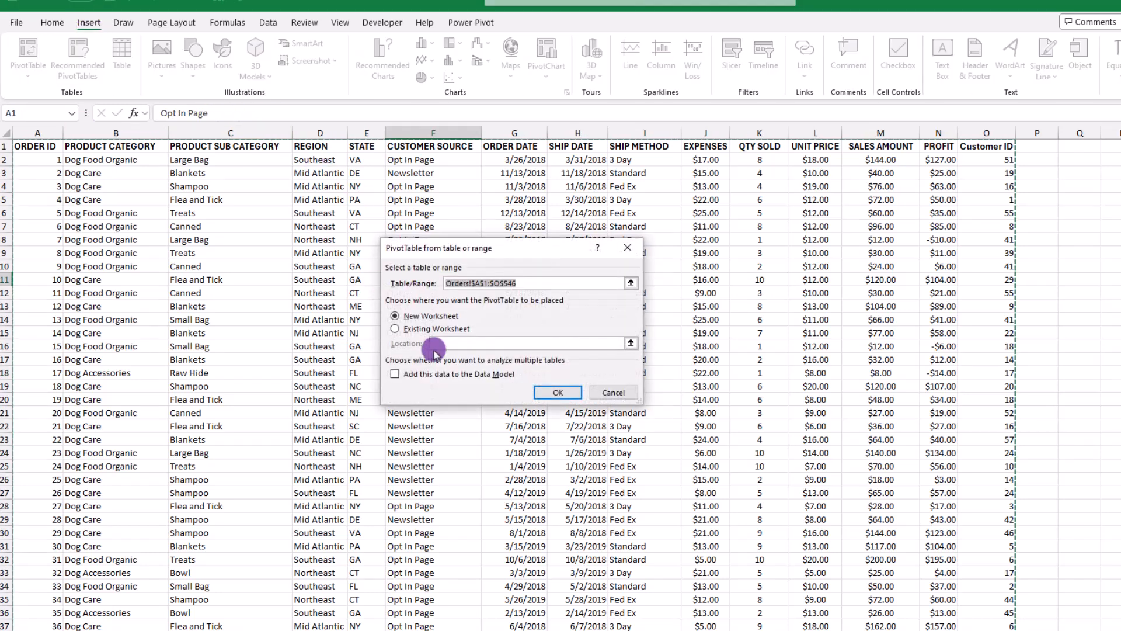
left_click(555, 392)
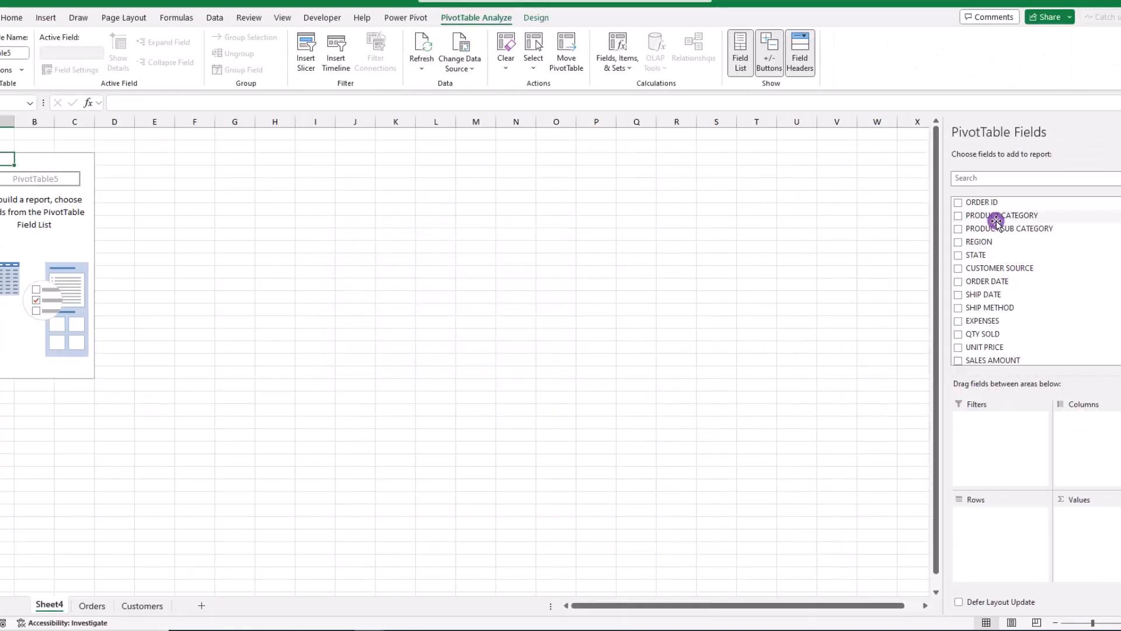
left_click_drag(996, 224, 1008, 477)
left_click_drag(992, 252, 1092, 435)
left_click_drag(991, 359, 1109, 525)
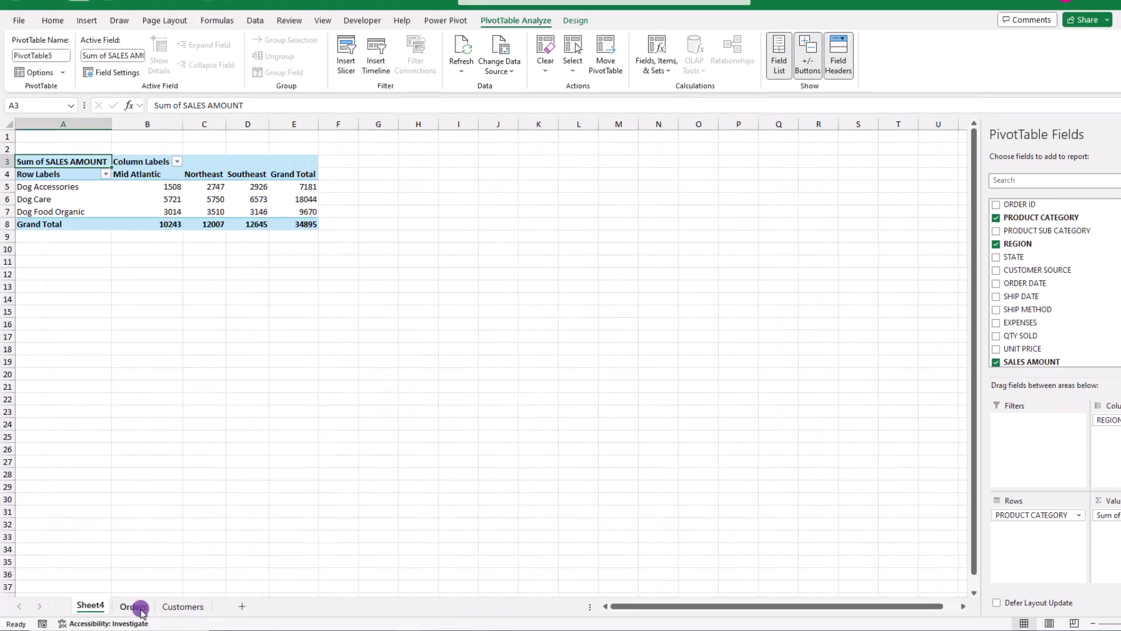
Insert a second pivot table of the Orders data at Sheet4 cell A12, with SHIP METHOD in rows and EXPENSES as values
left_click(124, 607)
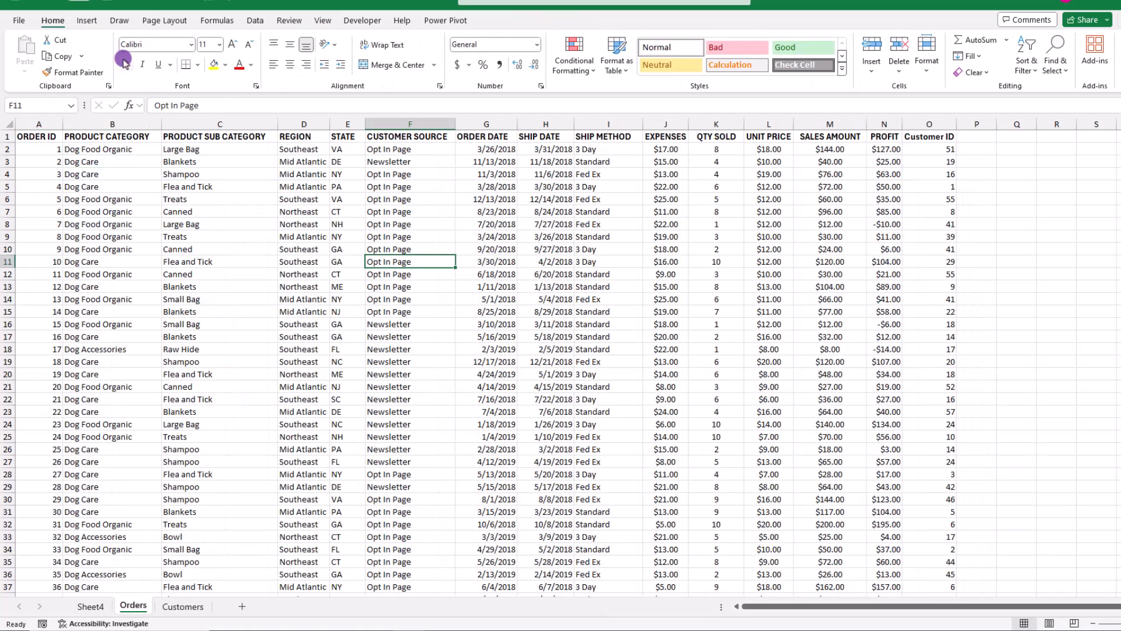
left_click(87, 21)
left_click(30, 46)
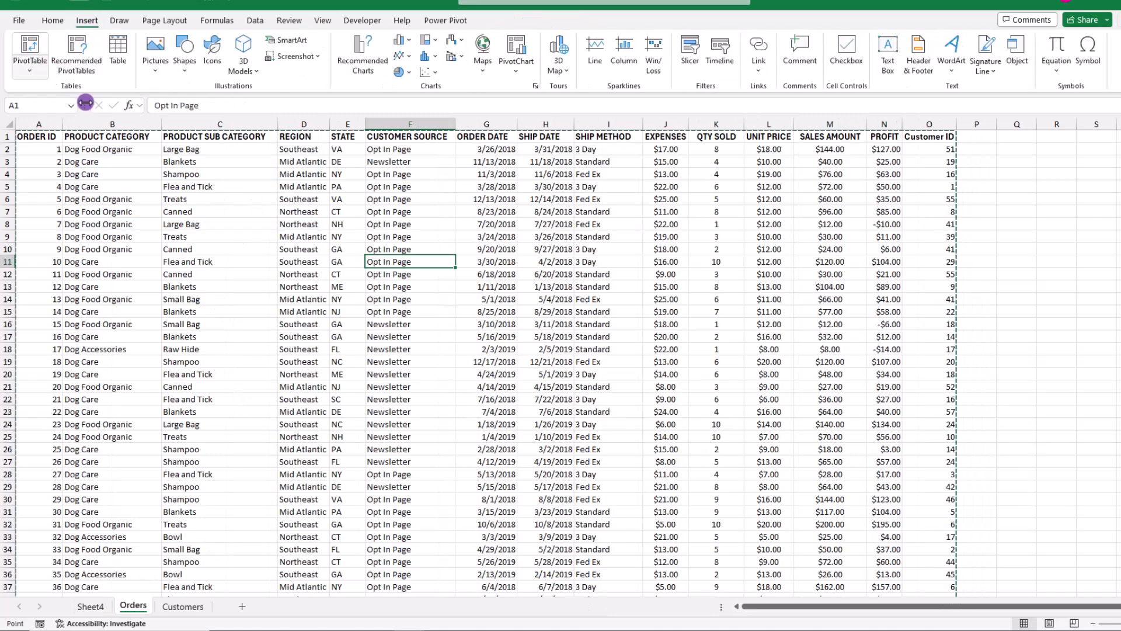
left_click(373, 307)
left_click(416, 321)
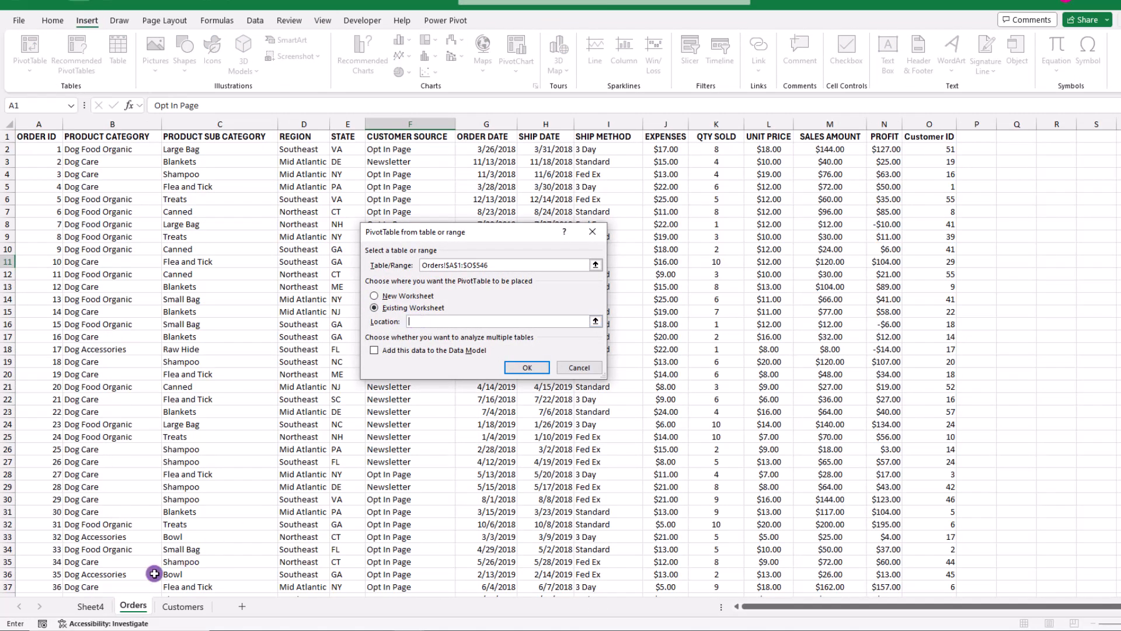
left_click(94, 606)
left_click(24, 274)
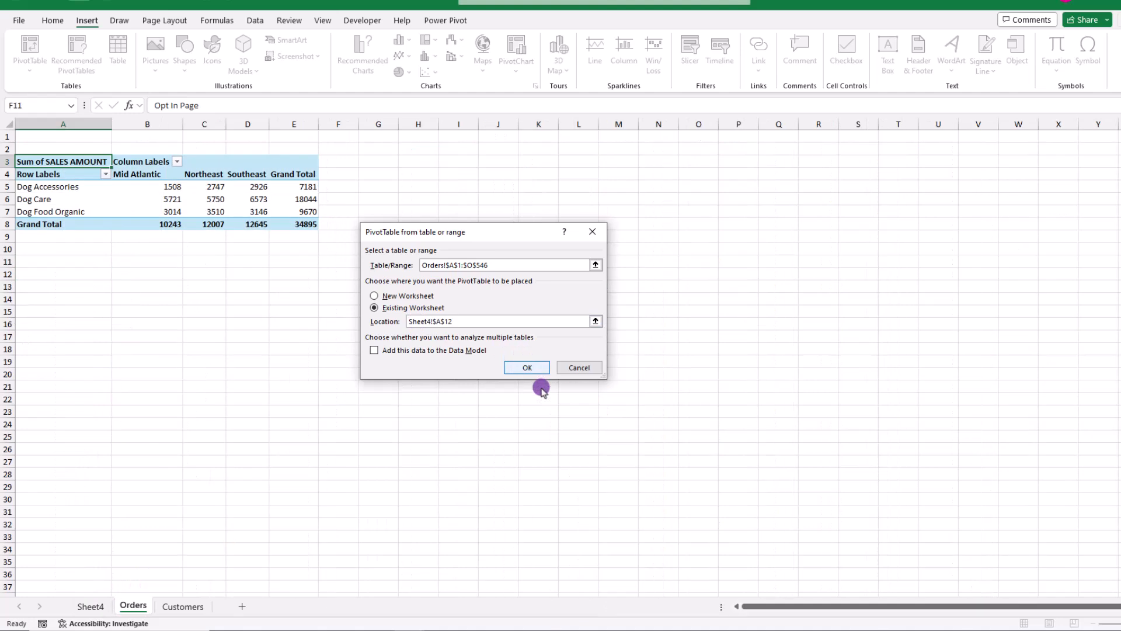
left_click(527, 367)
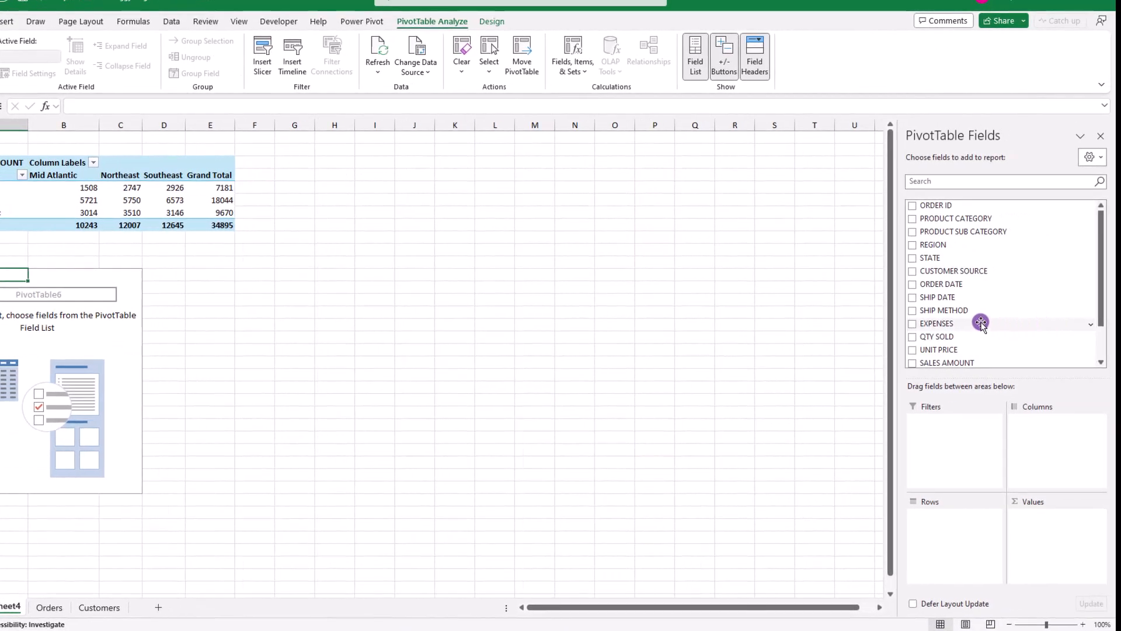
left_click_drag(953, 310, 952, 524)
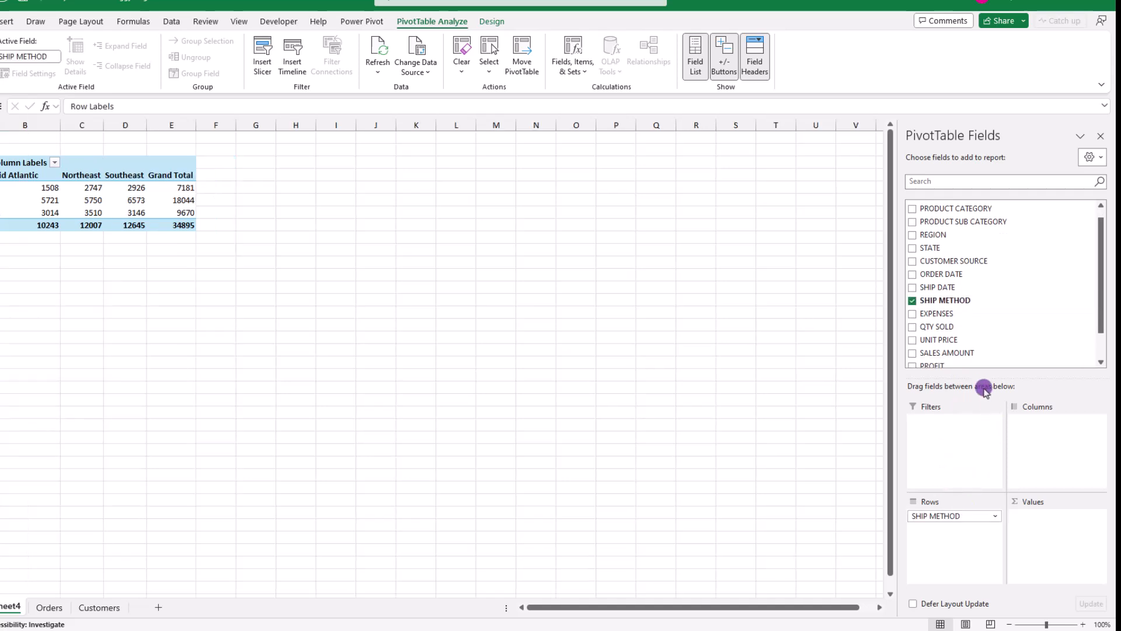
left_click_drag(943, 315, 1048, 523)
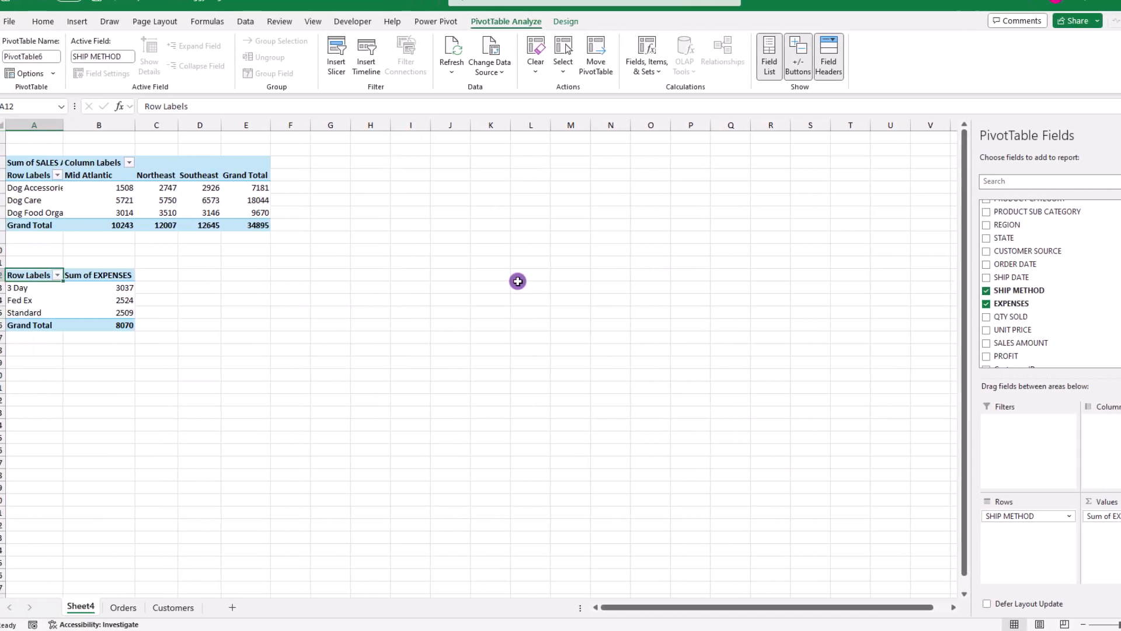
Insert a CUSTOMER SOURCE slicer for the sales amount pivot table
left_click(221, 188)
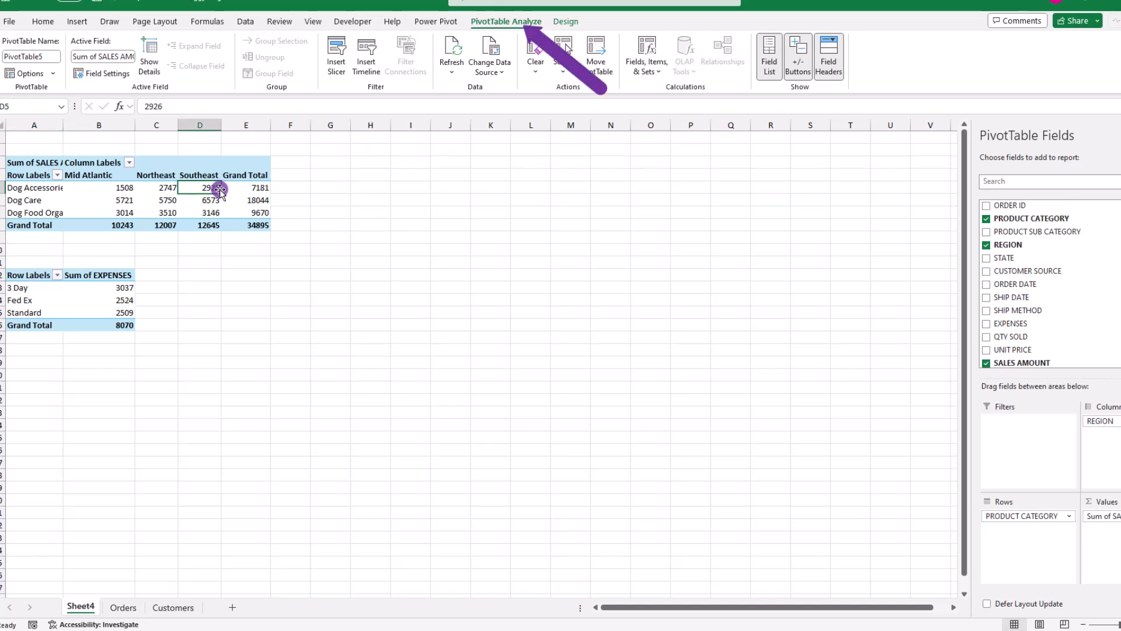
left_click(338, 56)
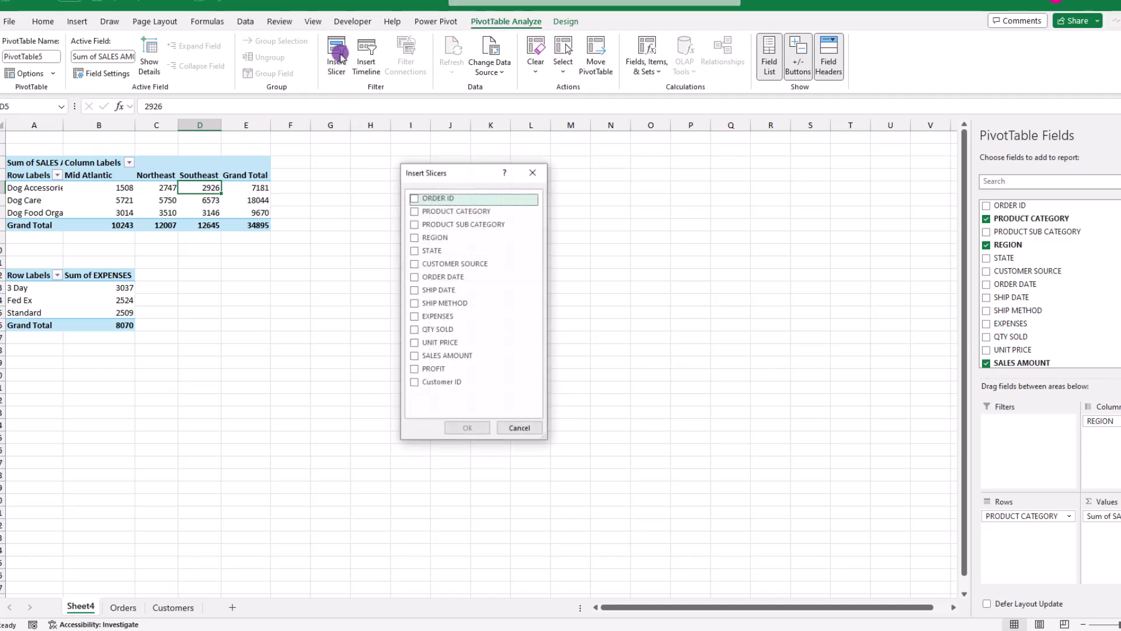
left_click(415, 263)
left_click(467, 428)
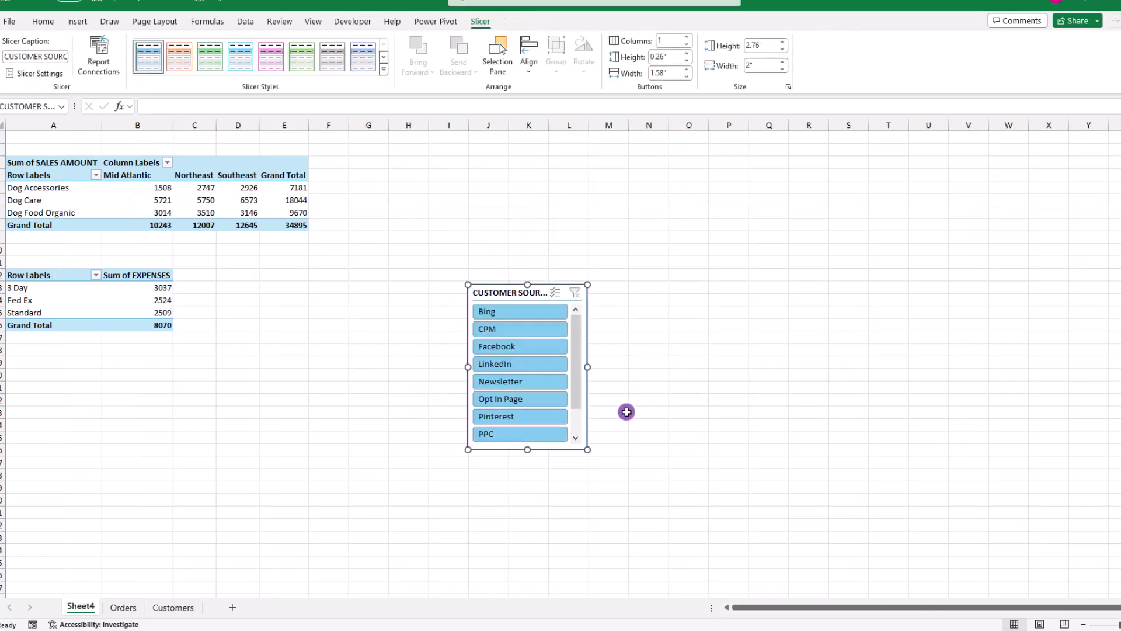
Filter the sales pivot table by various customer sources, such as Facebook, LinkedIn, Newsletter, PPC and Bing, and clear the slicer's filter
left_click(517, 345)
left_click(518, 363)
left_click(517, 381)
left_click(516, 432)
left_click(508, 313)
left_click(515, 347, "ctrl")
left_click(514, 399, "ctrl")
left_click(514, 432, "ctrl")
left_click(515, 382)
left_click(514, 313)
left_click(518, 346)
left_click(516, 399, "ctrl")
left_click(517, 416, "ctrl")
left_click(516, 312)
left_click(572, 295)
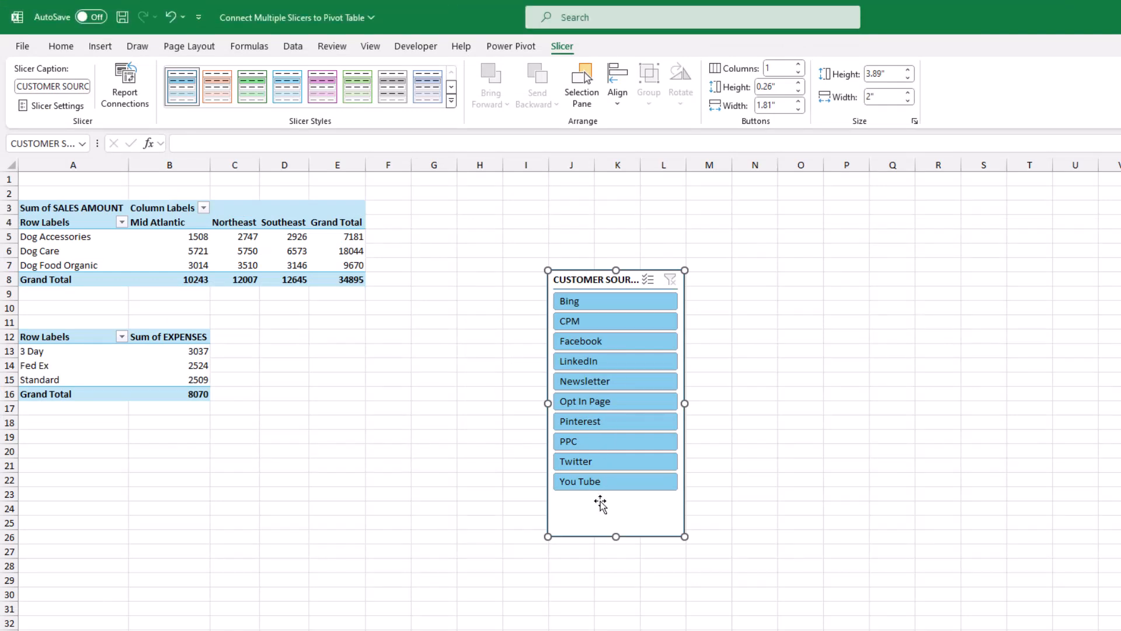
Connect the CUSTOMER SOURCE slicer to the expenses pivot table, PivotTable9, through its report connections
right_click(600, 500)
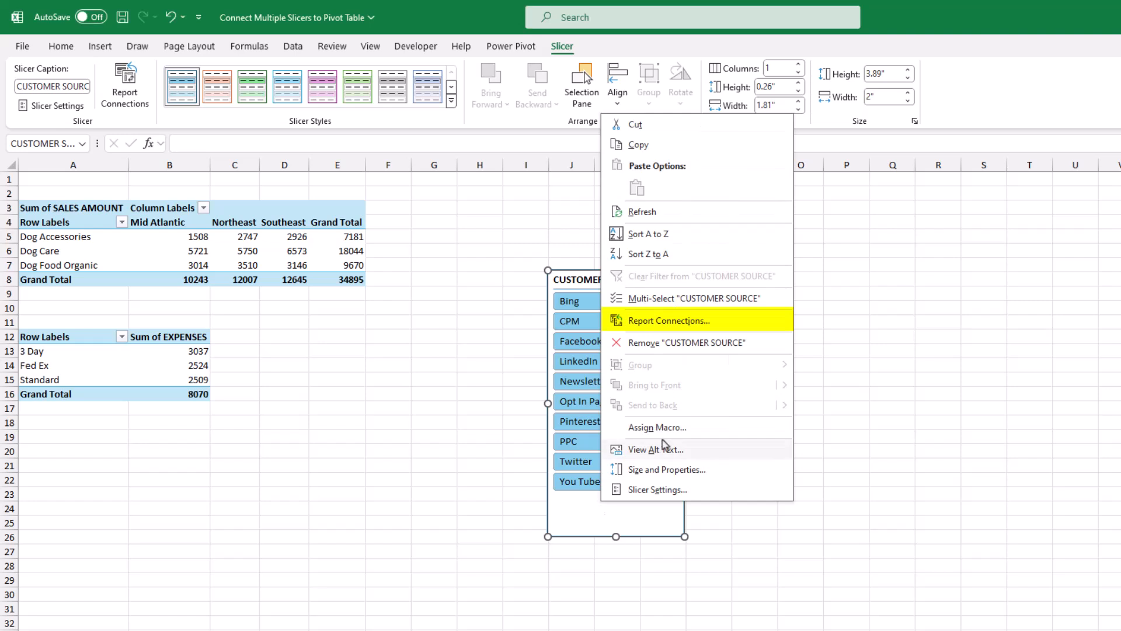
left_click(666, 322)
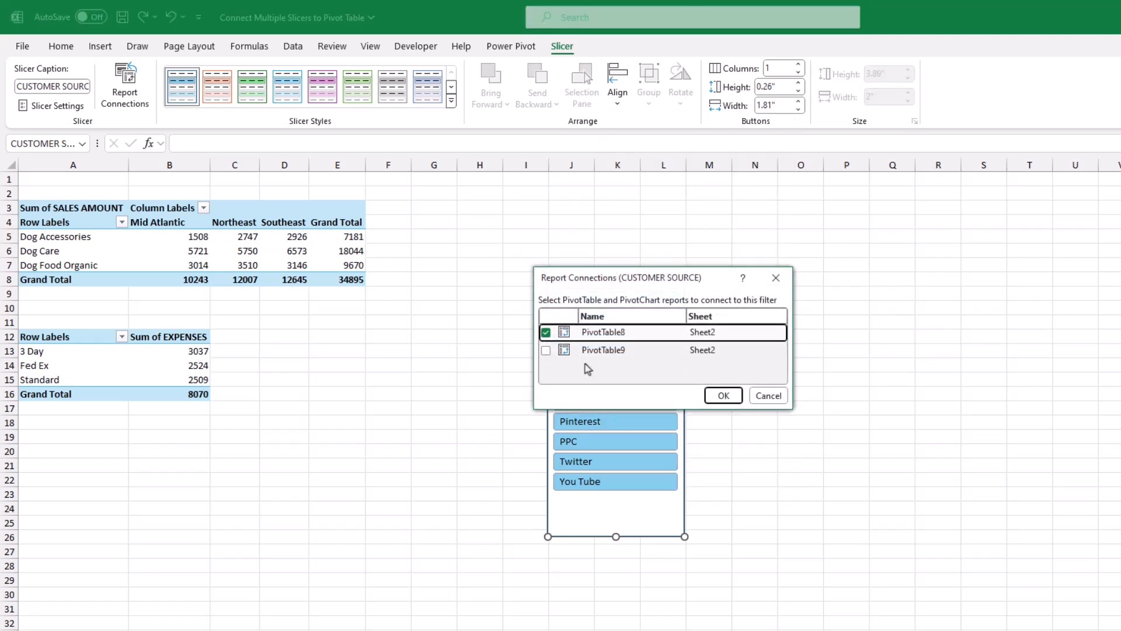
left_click(545, 349)
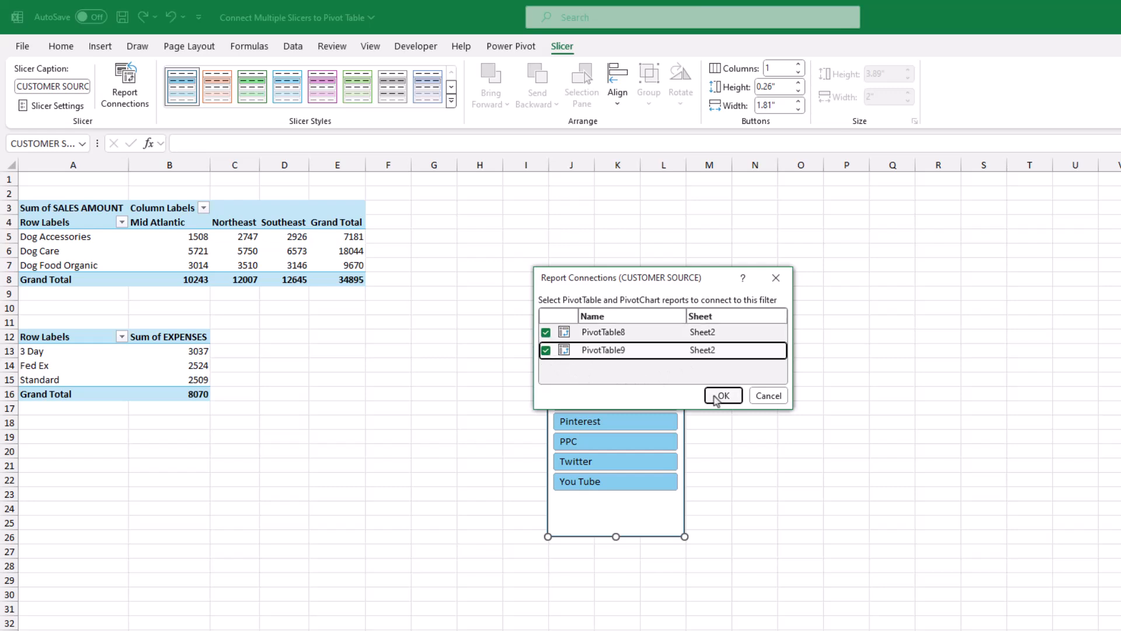
left_click(723, 395)
Filter both connected pivot tables by various customer sources, such as Bing, Facebook, Opt In Page and PPC, and clear the slicer's filter
left_click(619, 306)
left_click(610, 342)
left_click(595, 421, "ctrl")
left_click(586, 362)
left_click(586, 480, "ctrl")
left_click(586, 421, "ctrl")
left_click(572, 301)
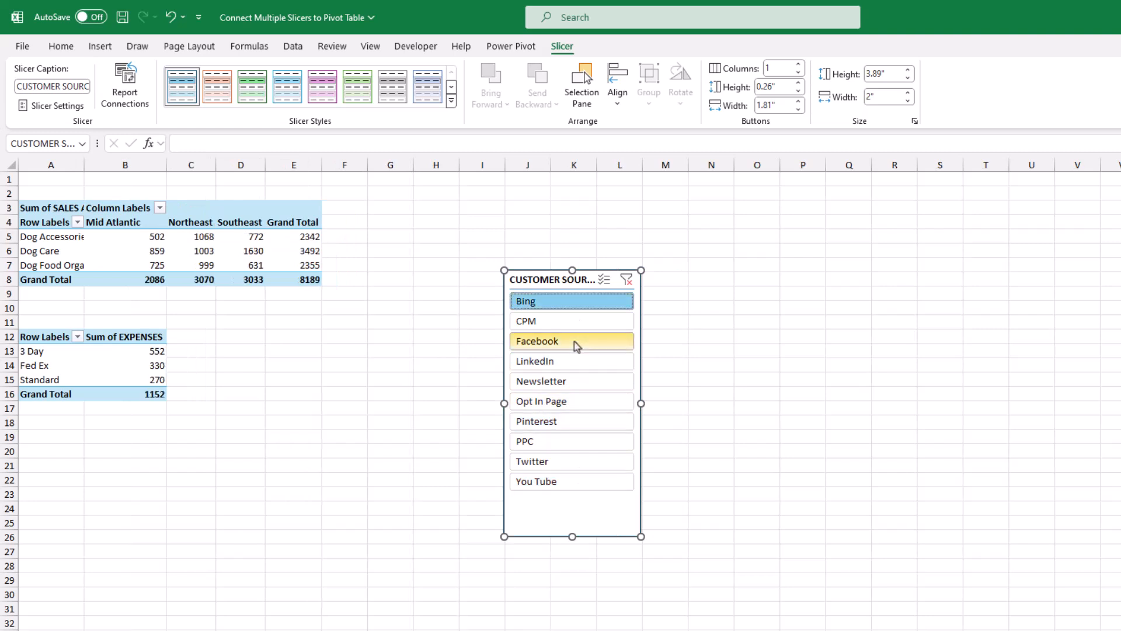
left_click(572, 341)
left_click(572, 401, "ctrl")
left_click(578, 442, "ctrl")
left_click(575, 481, "ctrl")
left_click(569, 383)
left_click(572, 300, "ctrl")
left_click(573, 341, "ctrl")
left_click(572, 440, "ctrl")
left_click(626, 280)
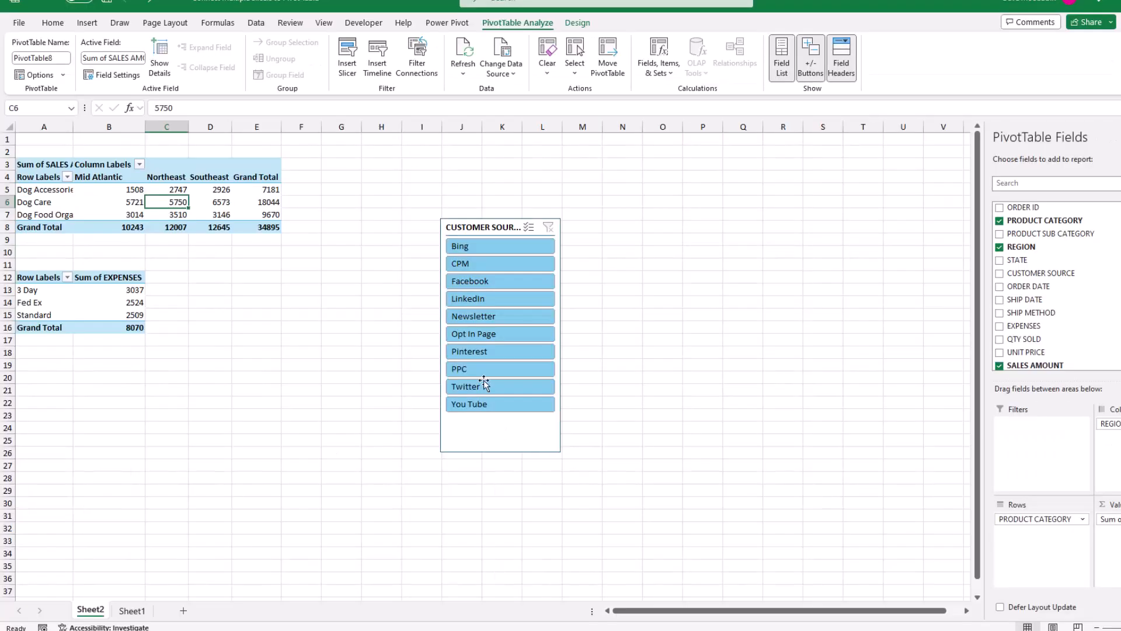
Insert an ORDER DATE timeline for the sales amount pivot table
left_click(384, 74)
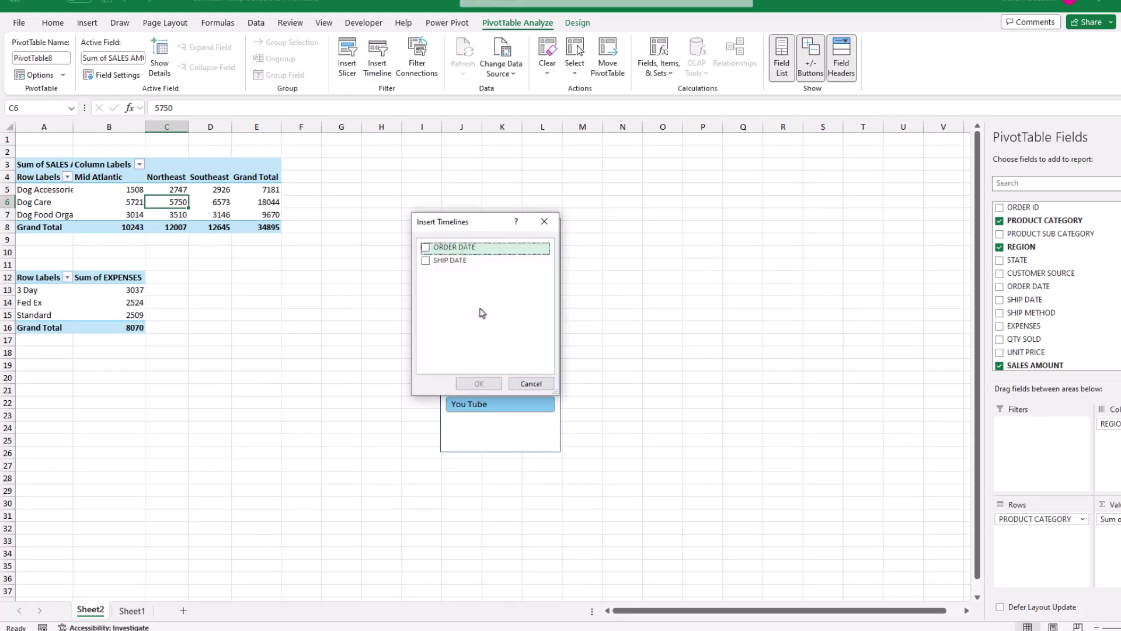
left_click(445, 248)
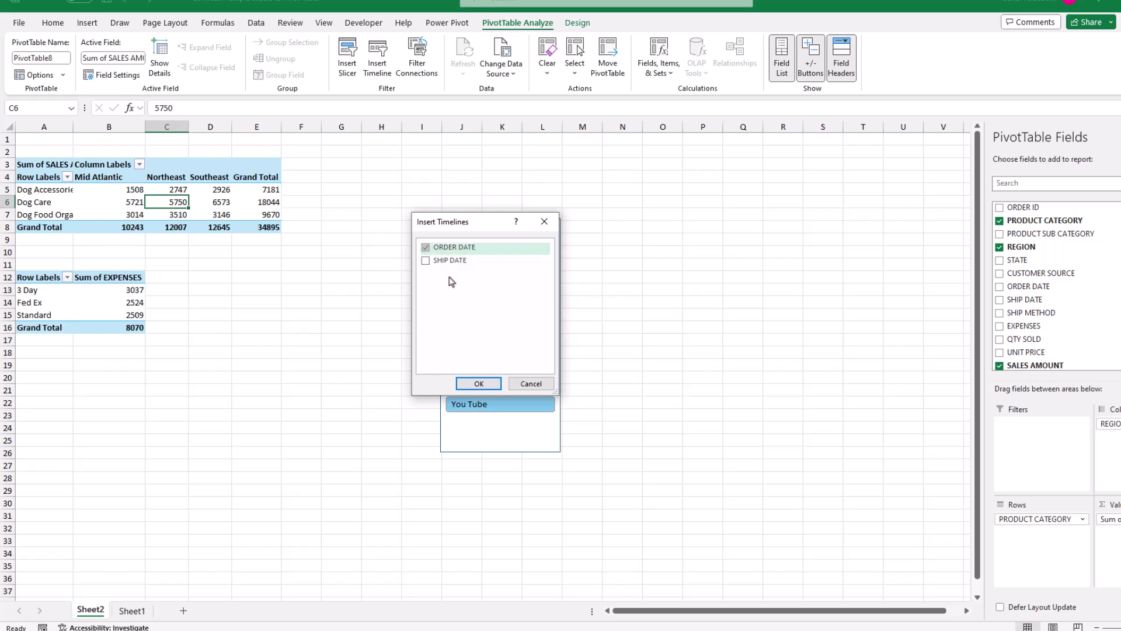
left_click(479, 384)
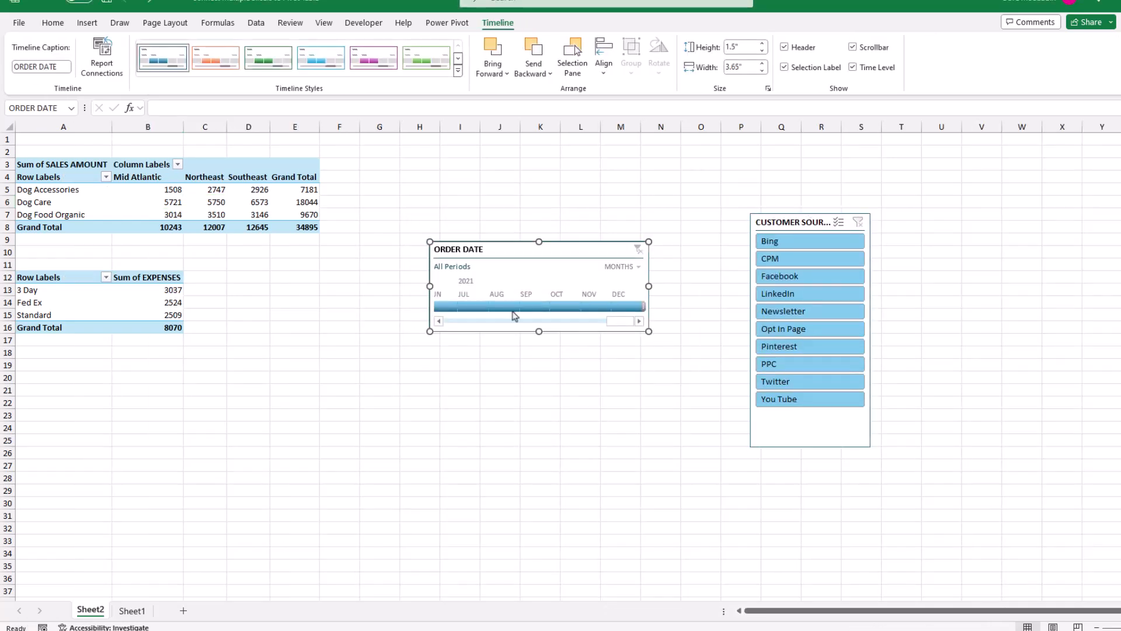
Filter the sales pivot table by several different months and month ranges on the ORDER DATE timeline
left_click_drag(472, 306, 522, 308)
left_click_drag(618, 321, 517, 321)
left_click_drag(481, 306, 604, 310)
left_click_drag(512, 321, 570, 307)
left_click(569, 308)
left_click(475, 307)
Switch the ORDER DATE timeline to quarters, filter by a range of quarters and clear the timeline's filter
left_click(623, 267)
left_click(635, 302)
left_click_drag(460, 308, 530, 308)
left_click(637, 250)
Connect the ORDER DATE timeline to the expenses pivot table, PivotTable9, through its report connections
right_click(515, 266)
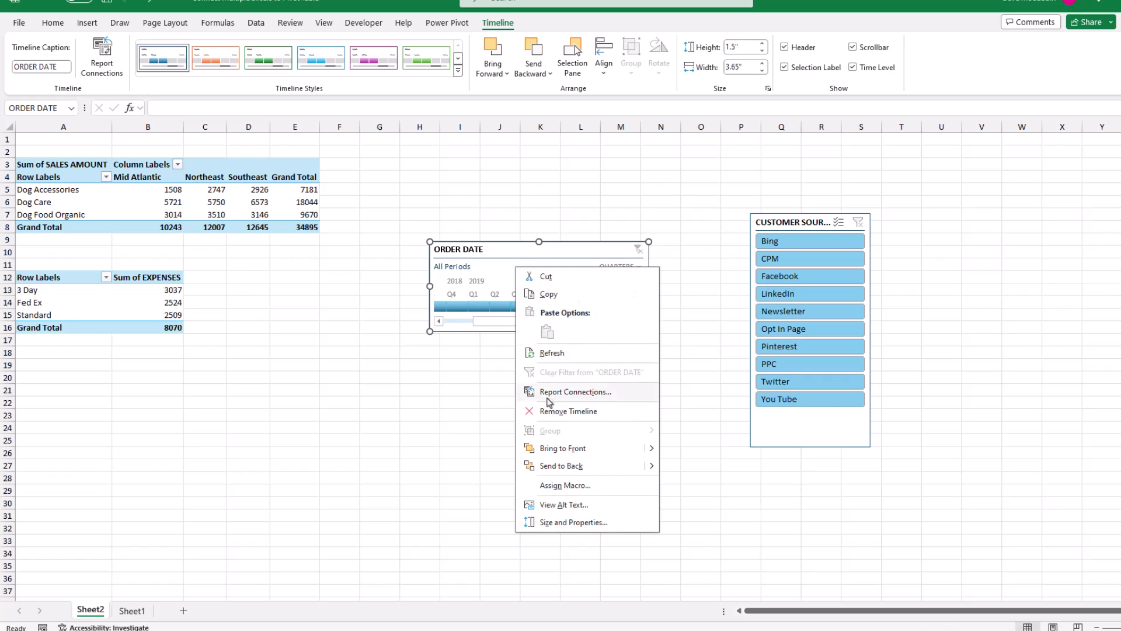
left_click(549, 394)
left_click(445, 414)
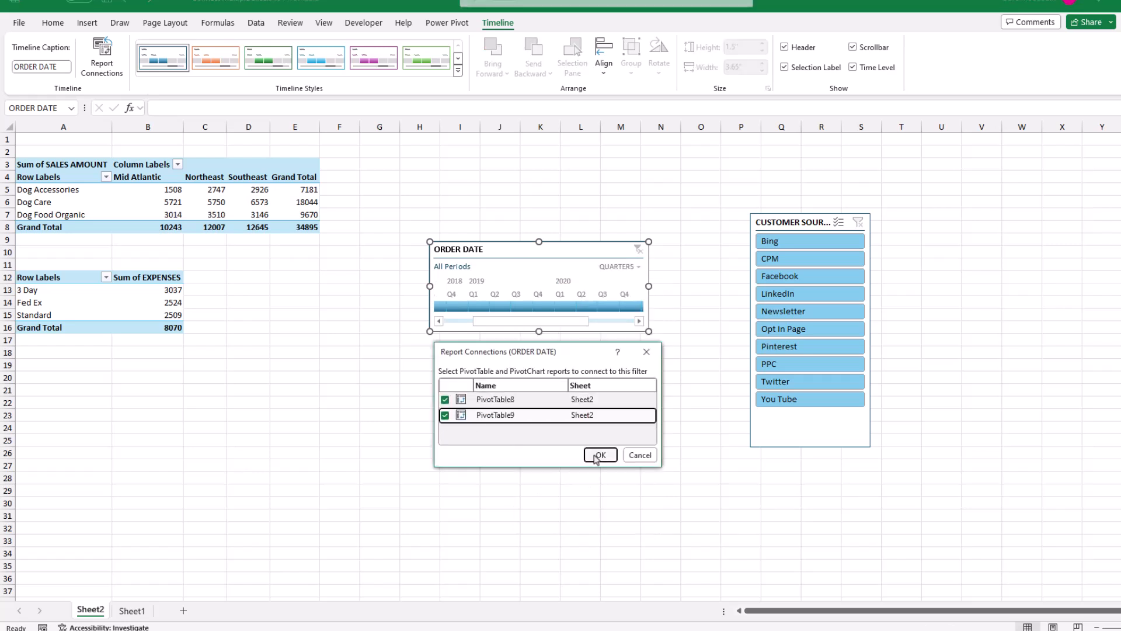
left_click(596, 457)
Filter both pivot tables on the ORDER DATE timeline by quarter ranges, including Q2 - Q4 2018, and by a range of months
left_click_drag(496, 322, 538, 321)
left_click_drag(459, 306, 575, 307)
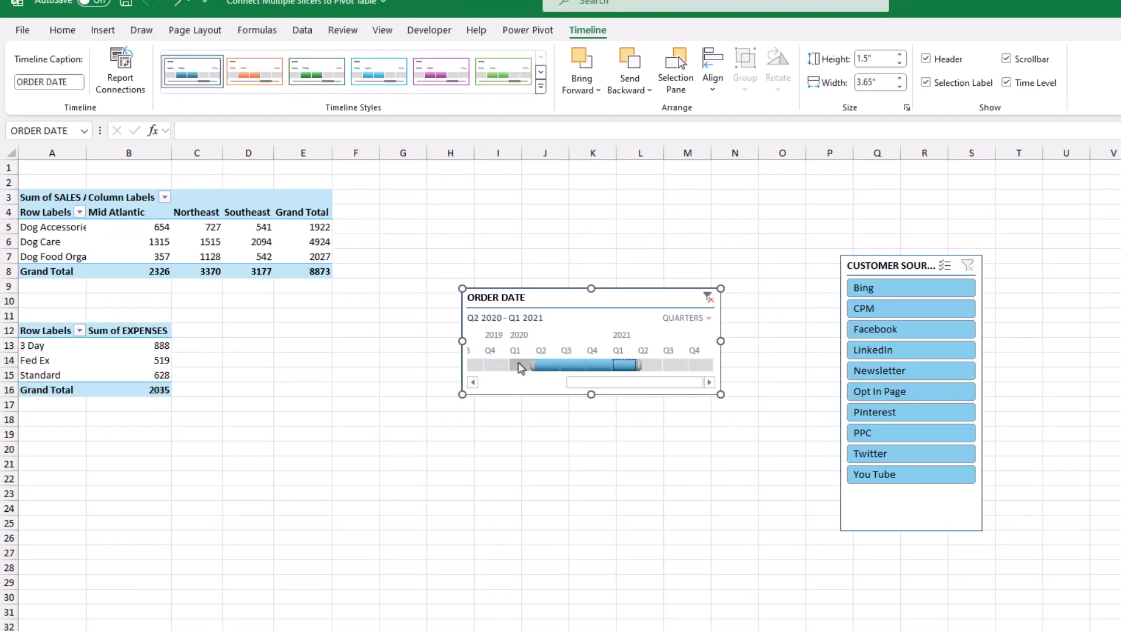
left_click_drag(495, 365, 573, 365)
left_click_drag(619, 363, 699, 365)
left_click_drag(519, 365, 489, 383)
left_click_drag(498, 365, 565, 366)
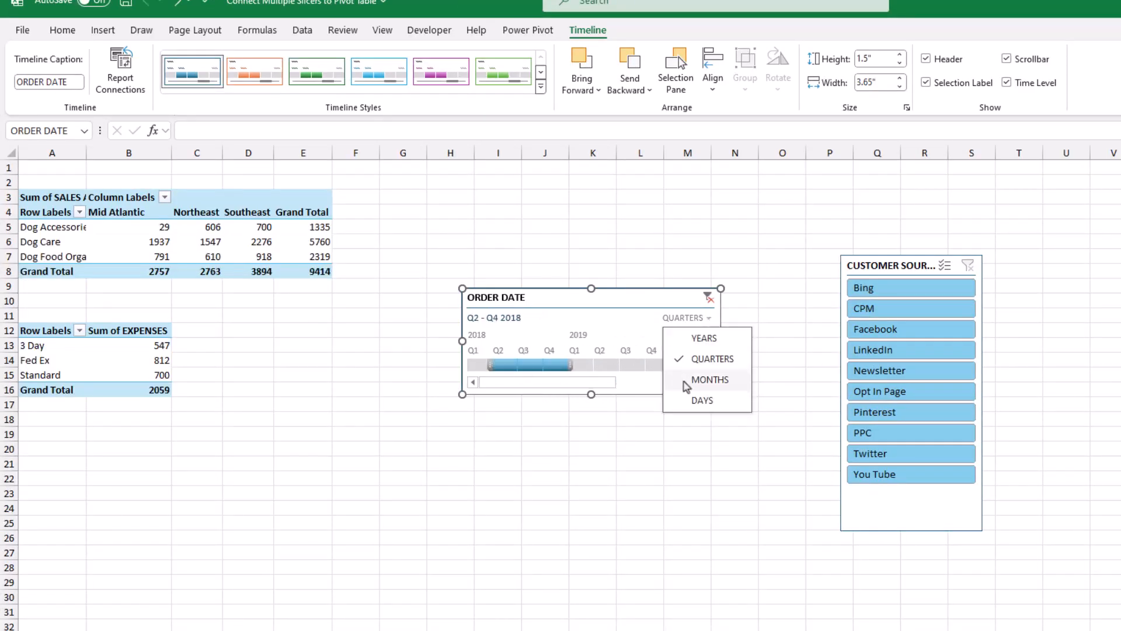
left_click(696, 381)
left_click_drag(471, 365, 531, 374)
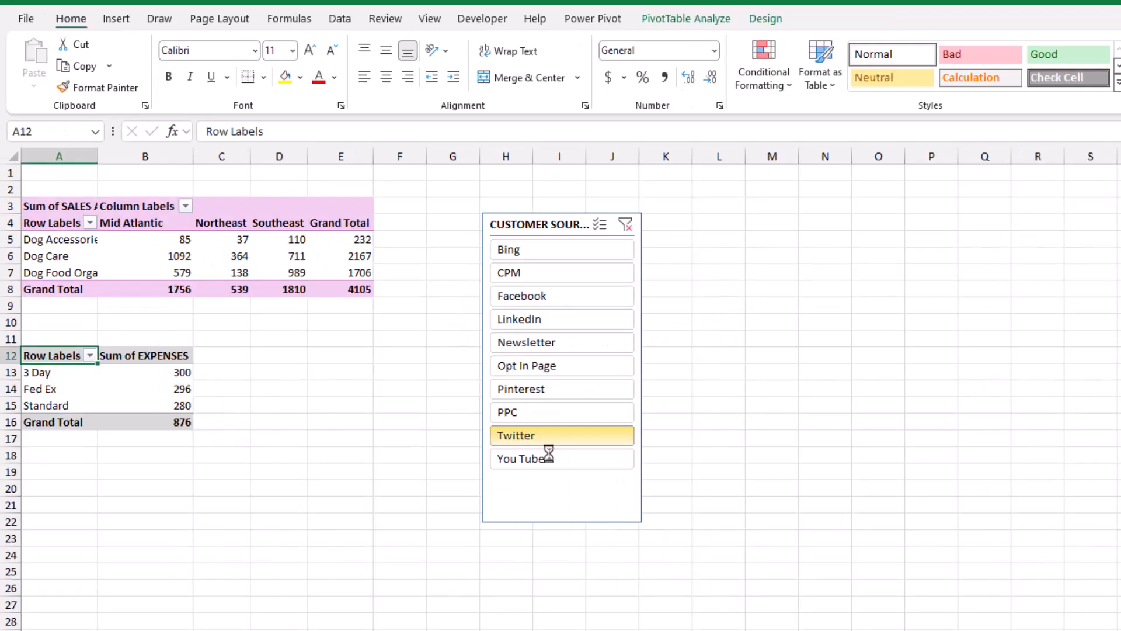
Filter both pivot tables with the CUSTOMER SOURCE slicer by different selections, including Newsletter alone and Bing with Facebook
left_click(552, 435)
left_click(550, 458, "ctrl")
left_click(554, 319, "ctrl")
left_click(554, 251)
left_click(552, 342)
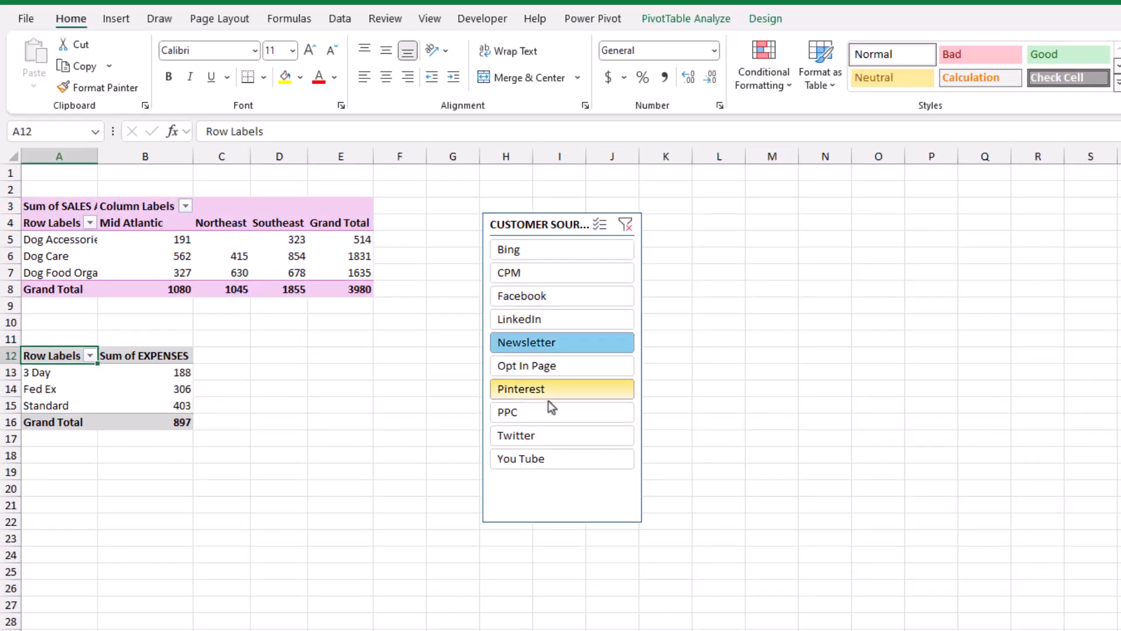
left_click(538, 457, "ctrl")
left_click(555, 251)
left_click(555, 295, "ctrl")
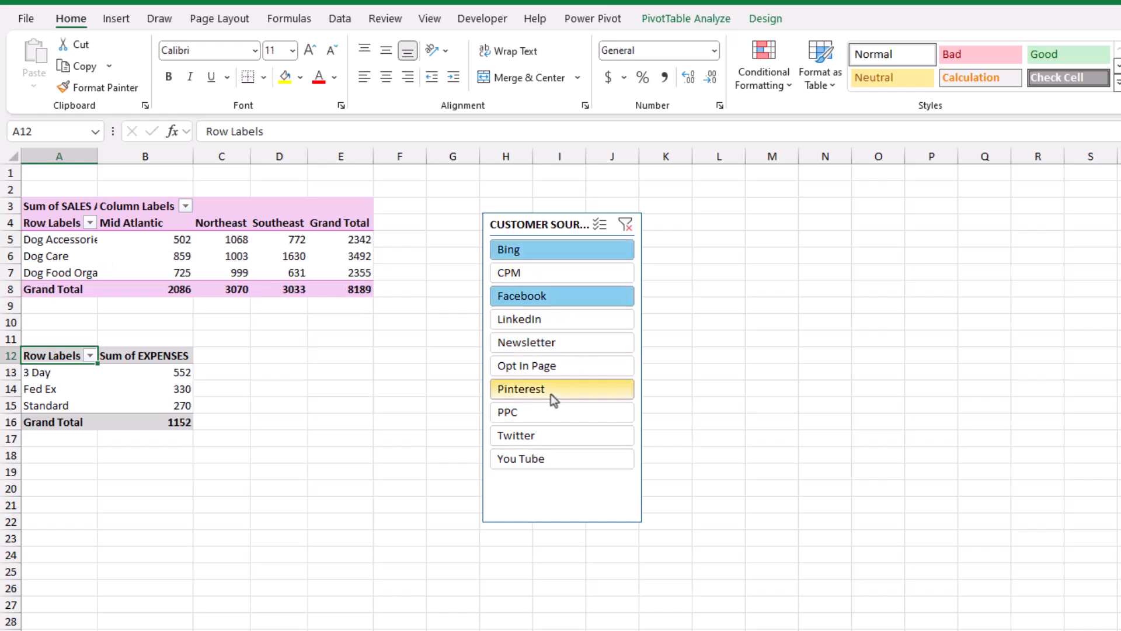
Filter both pivot tables to the customer sources LinkedIn, Twitter and You Tube
left_click(542, 439)
left_click(545, 442)
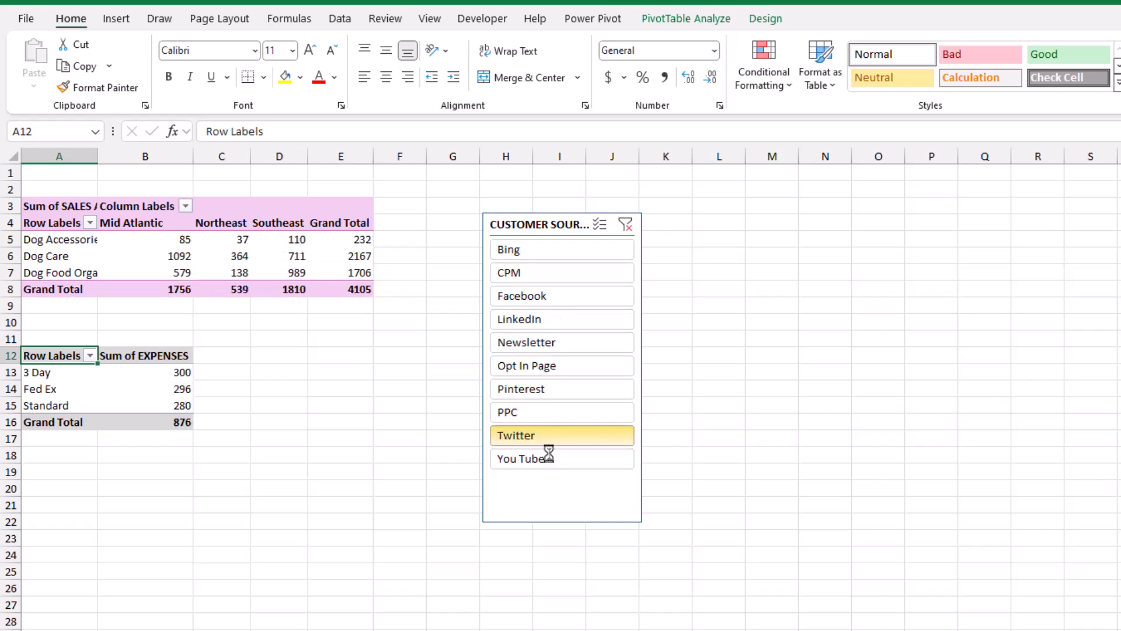
left_click(549, 458, "ctrl")
left_click(554, 319, "ctrl")
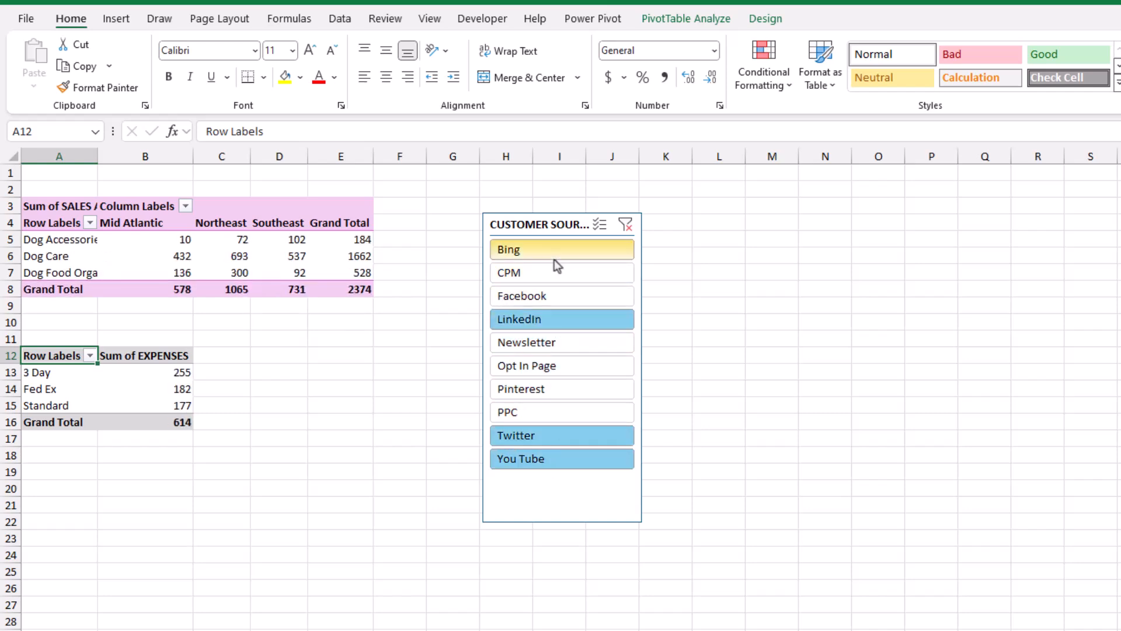